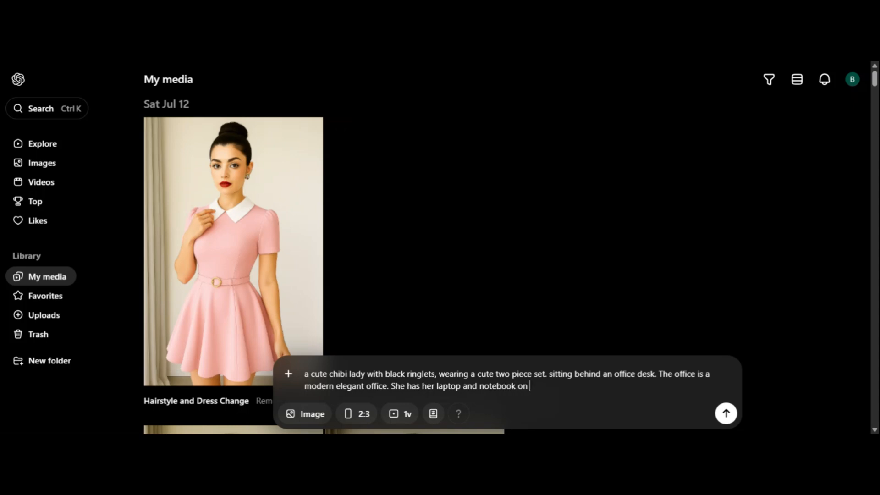
Step: Finish the prompt for a chibi lady with laptop and notebook in a modern elegant office, and generate the image at 2:3 with one variation
text(r.)
key(Return)
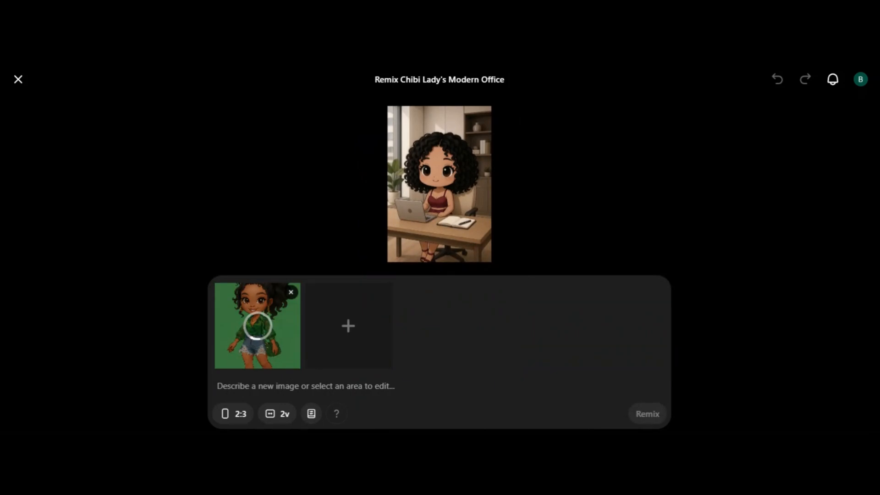
Step: Remix the chibi office image with the prompt "Replace the chibi character with her.", using 3:2 aspect ratio and one variation
text(Replace the ch)
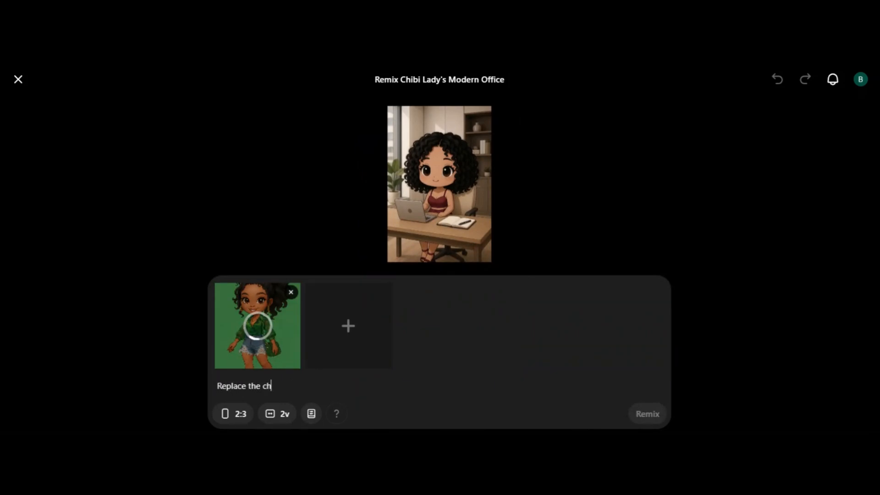
text(ibi character with her.)
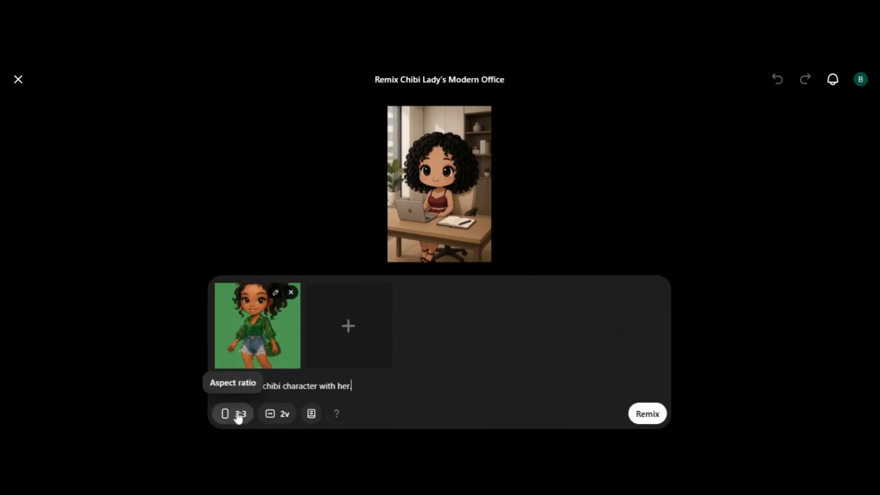
click(238, 416)
click(239, 336)
click(232, 415)
click(363, 341)
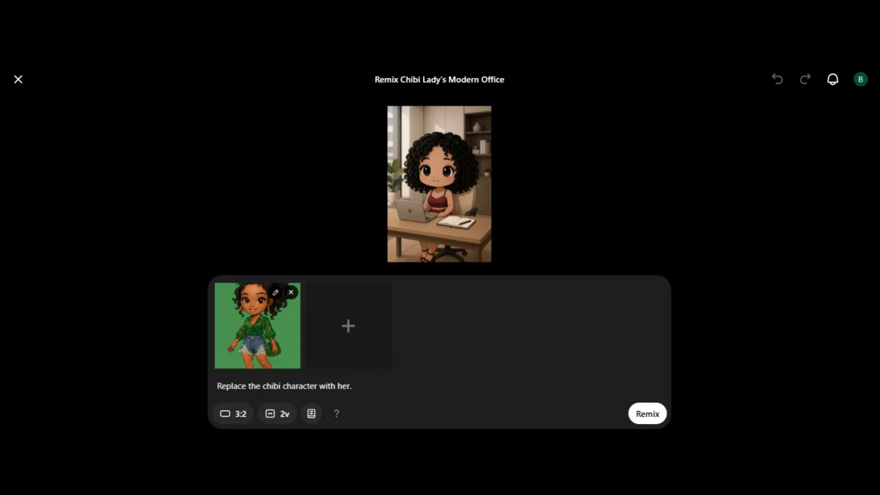
click(281, 415)
click(383, 387)
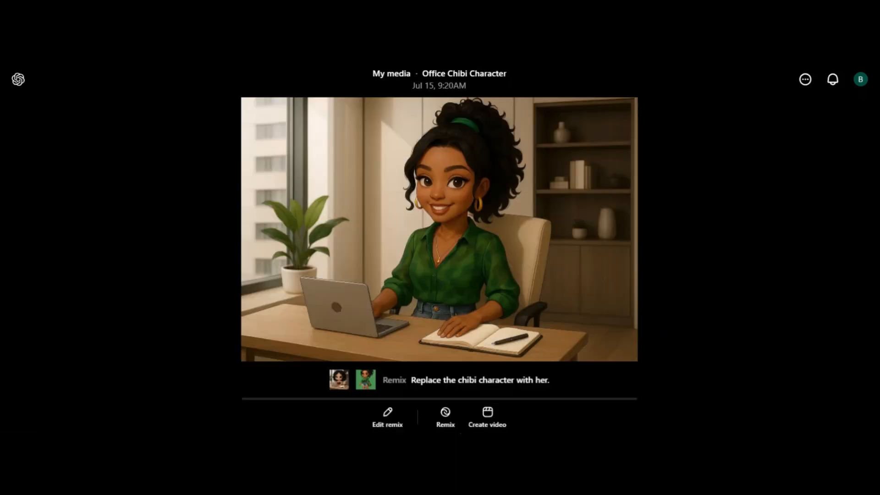
Step: Remix Variation 1 of the office character, asking to change her clothes but keep everything else, and open the outfit-change result
click(447, 414)
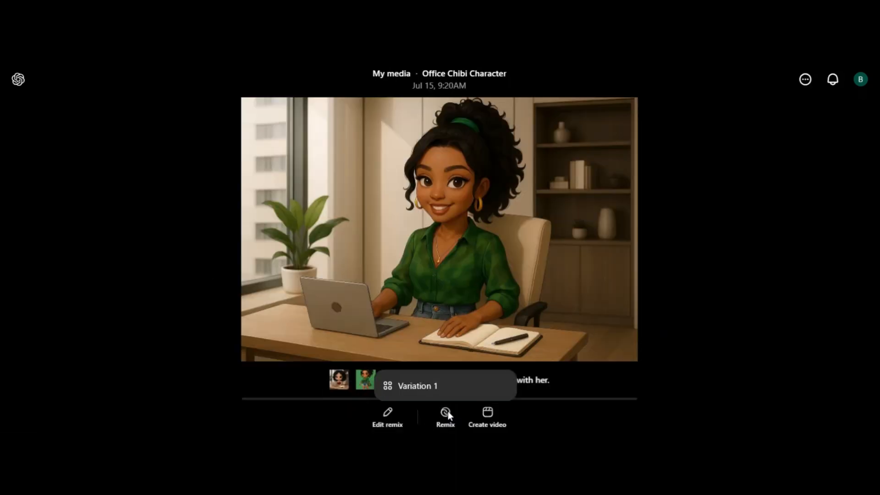
click(419, 390)
text(d)
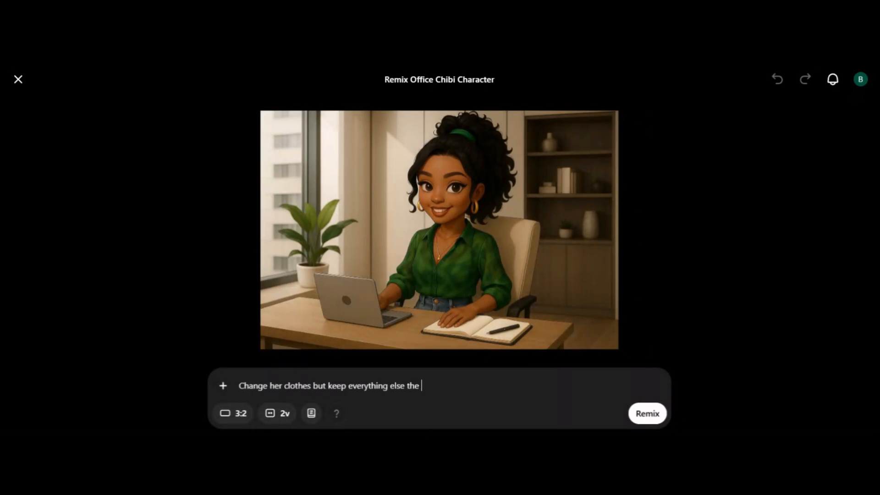
key(Return)
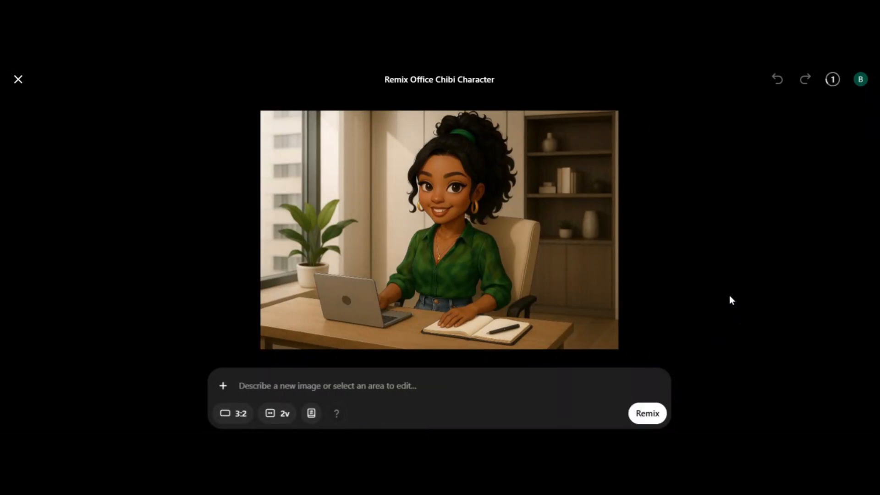
click(833, 79)
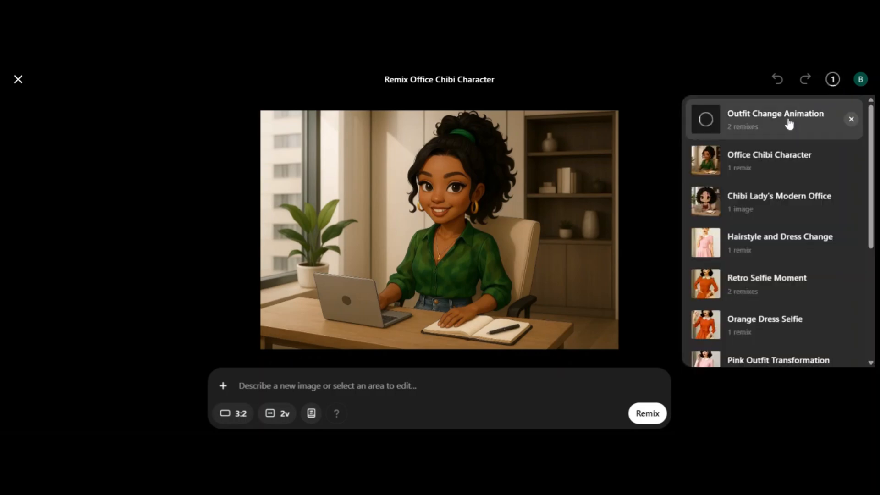
click(735, 121)
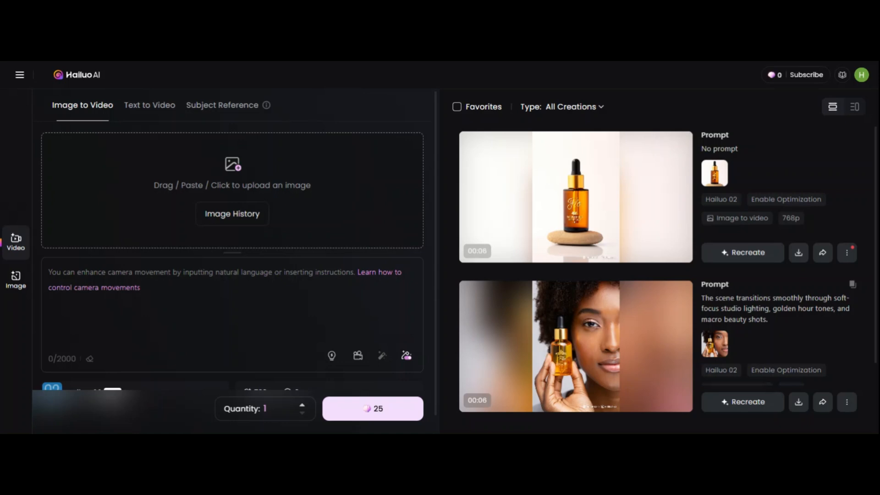
Step: In Hailuo AI image-to-video, prompt the office character with "She is talking, making natural hand gestures and facial expressions." and select the Hailuo 02 model
click(17, 278)
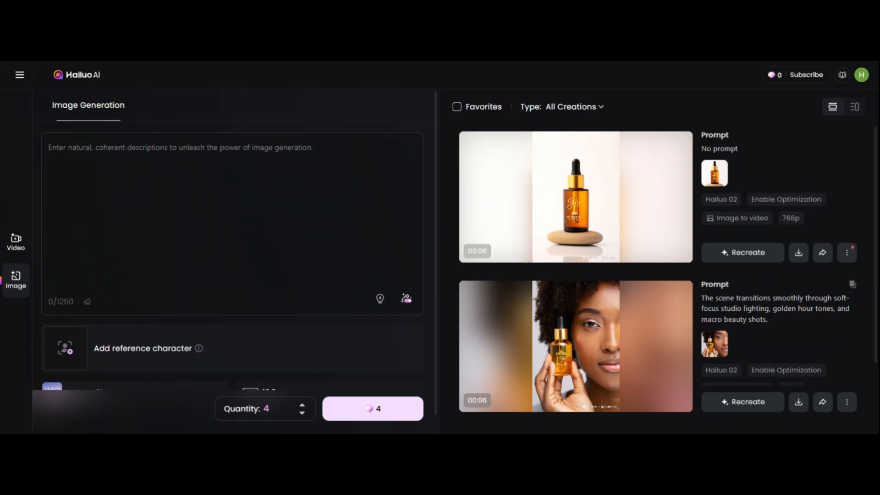
click(16, 247)
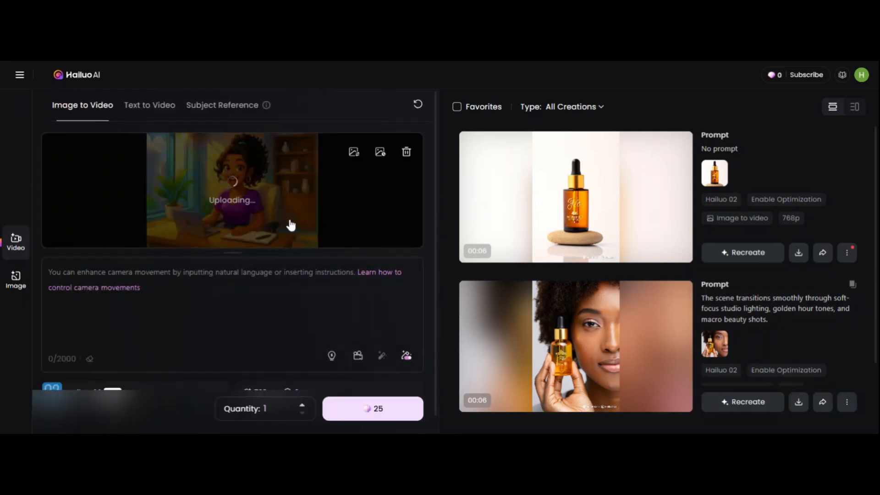
text(She is talking, )
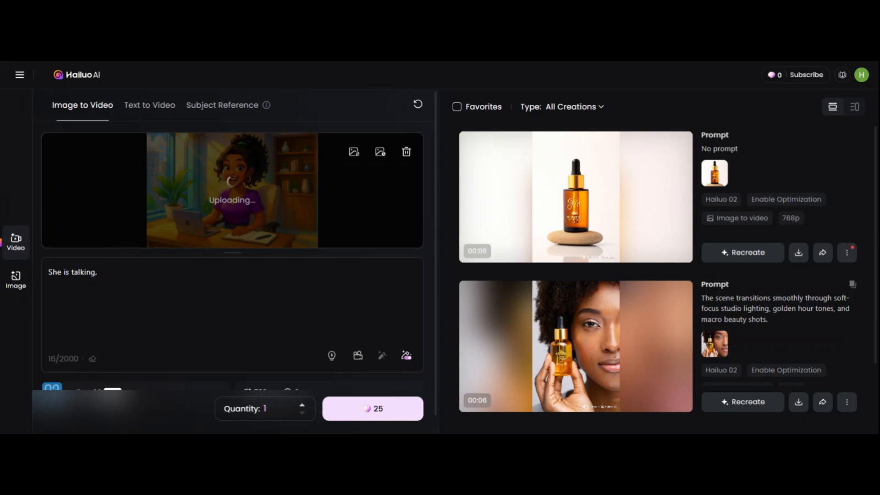
text(making natural hand gestures and)
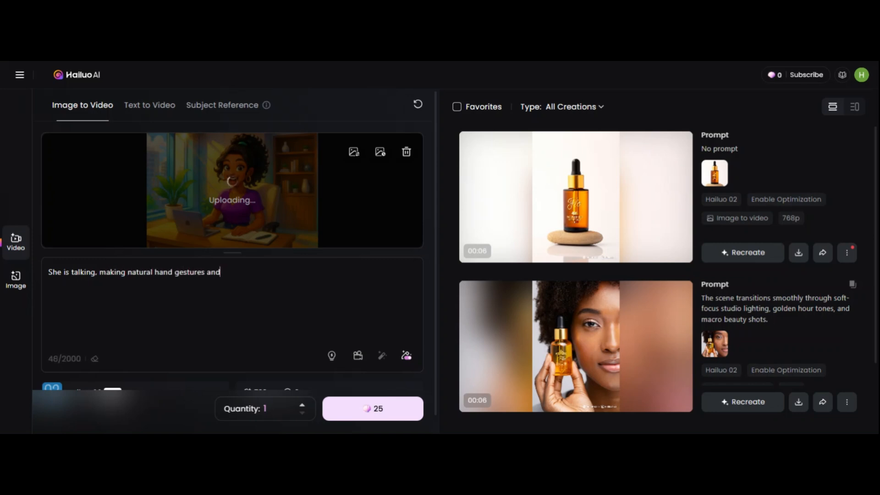
text( facial expressions.)
click(91, 387)
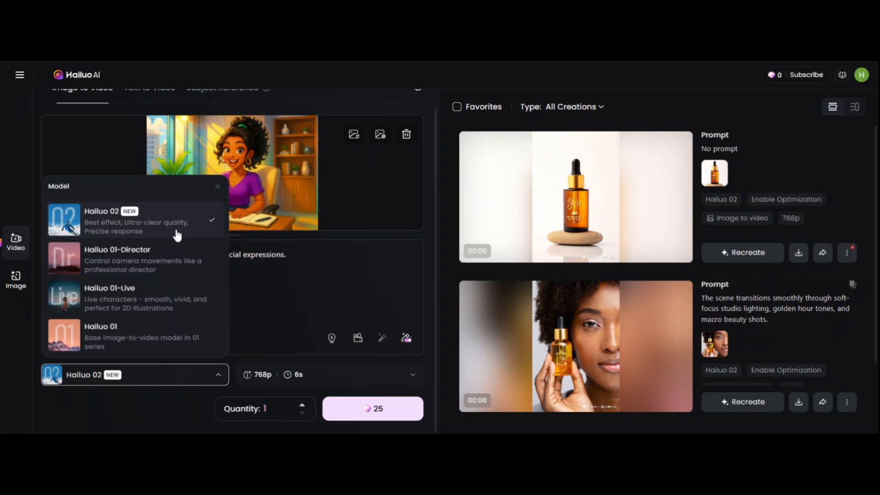
click(157, 236)
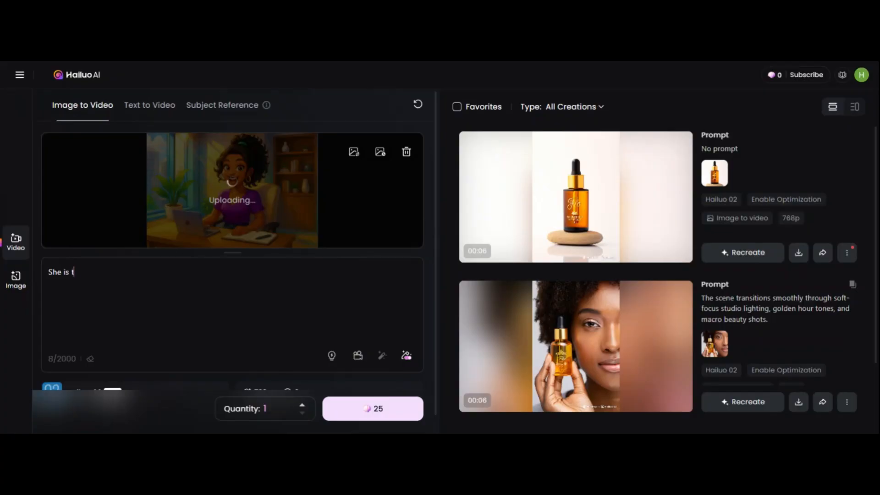
Step: Complete the image-to-video description so the woman is talking and making natural hand gestures and facial expressions
text(alking m)
key(BackSpace)
key(BackSpace)
text(, making natural )
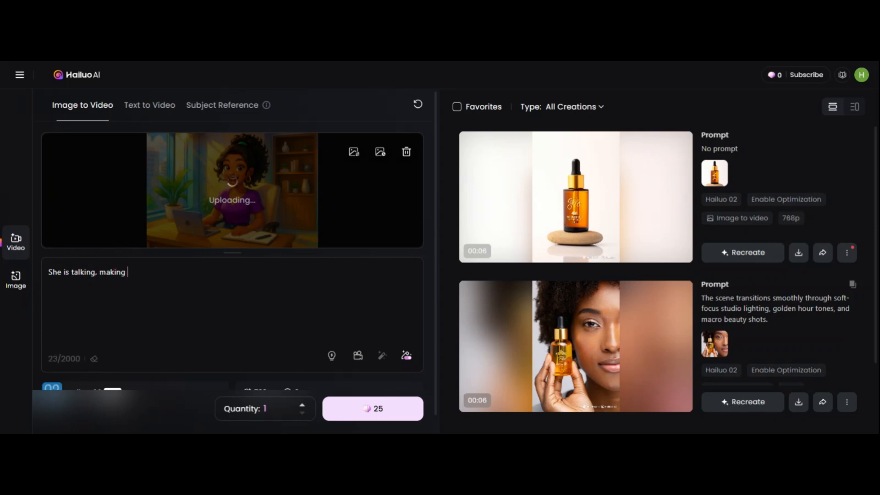
text(hand gestures and facial)
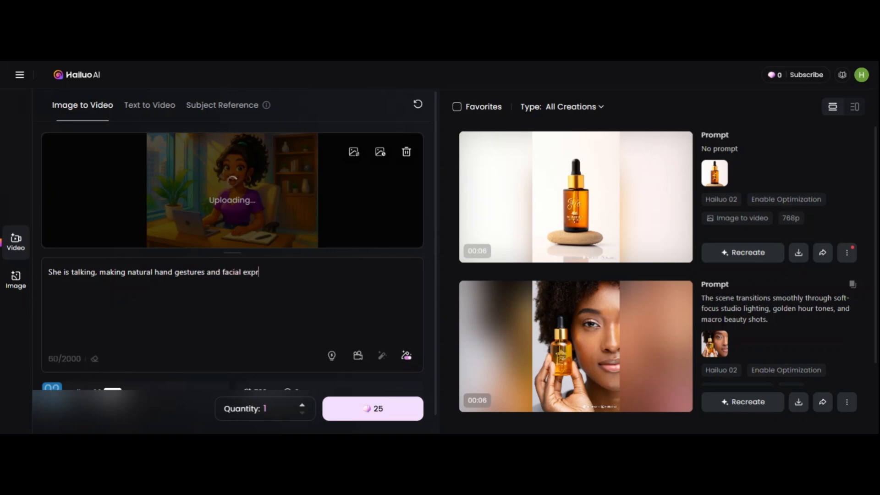
text(expressio)
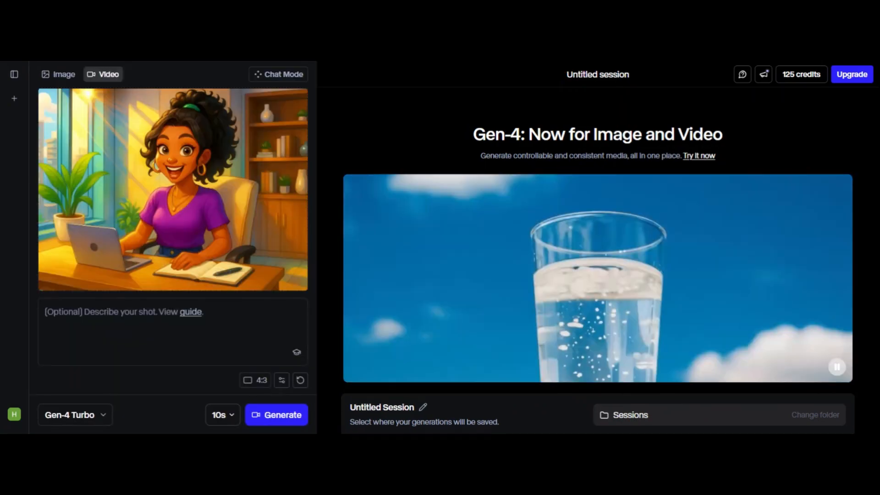
Step: In the Gen-4 Turbo video tool, describe the shot as "she is talking and making natural hand gestures and facials expressions"
text(she is talking )
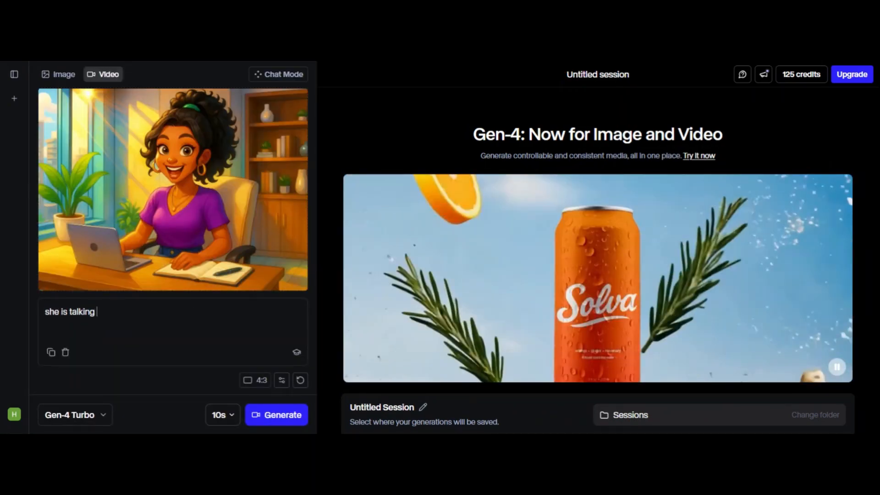
text(and making natural hand gestures and facials expressions)
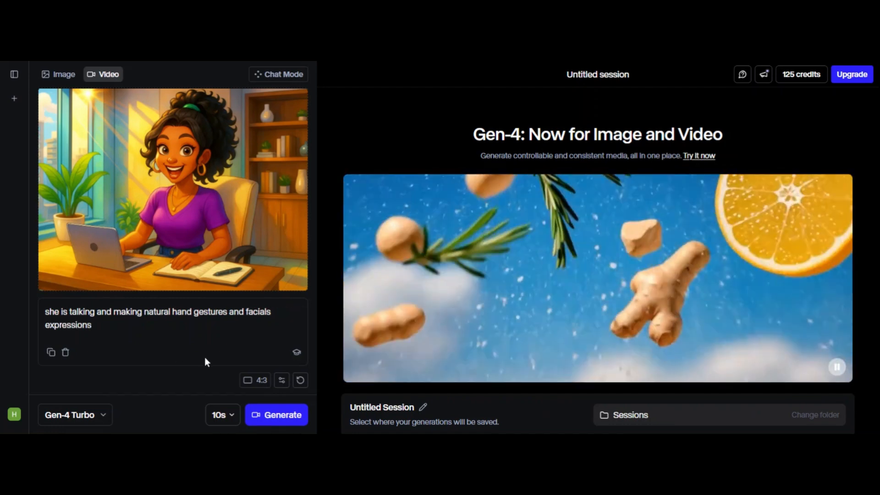
key(Return)
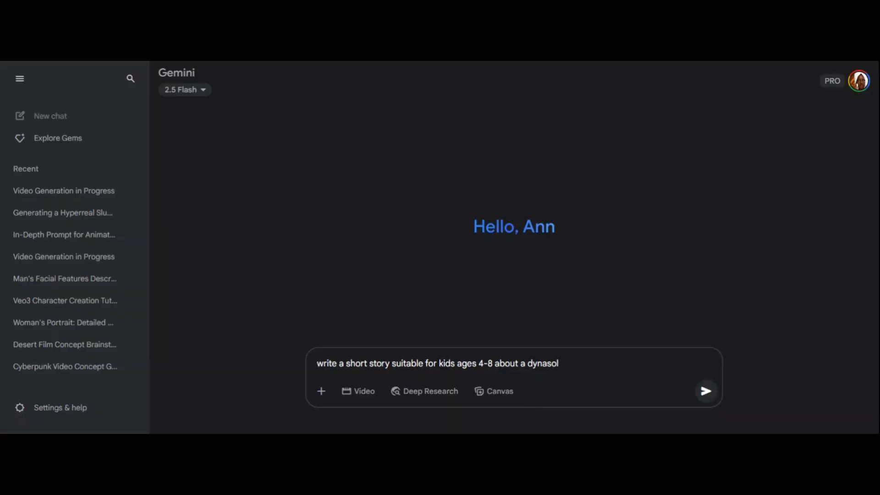
Step: In Gemini, submit the request "write a short story suitable for kids ages 4-8 about a dynasol" and read through the story
key(Return)
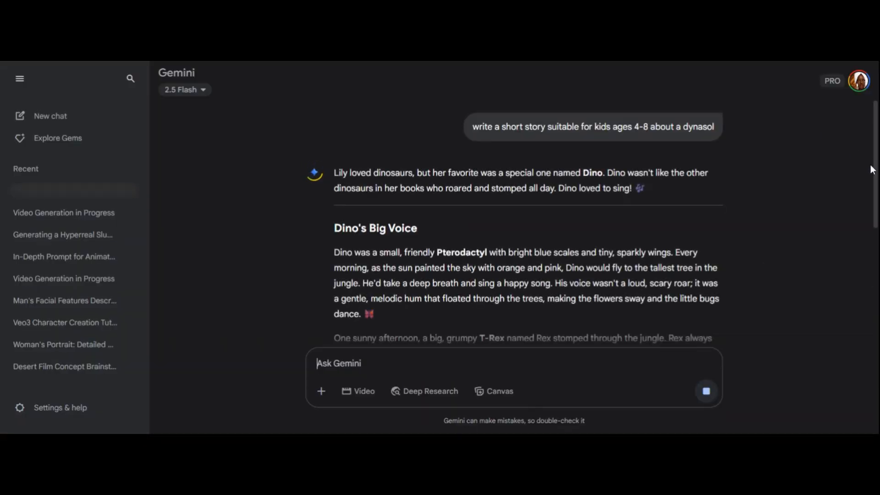
drag(870, 164, 868, 233)
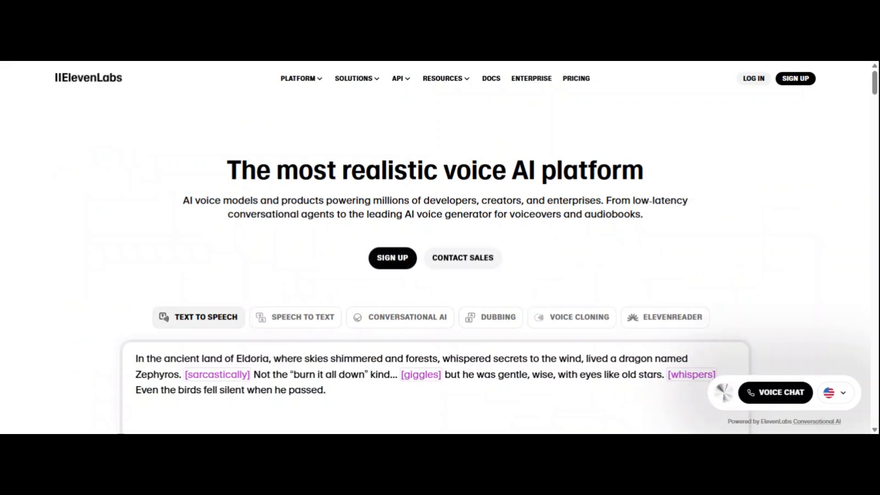
Step: Look over the ElevenLabs home page and compare the features and prices of its subscription plans
drag(875, 84, 875, 92)
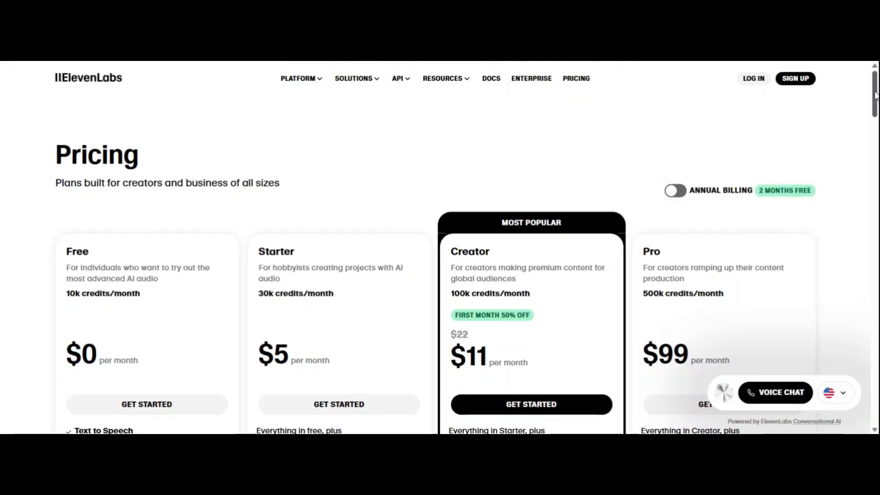
drag(875, 94, 875, 113)
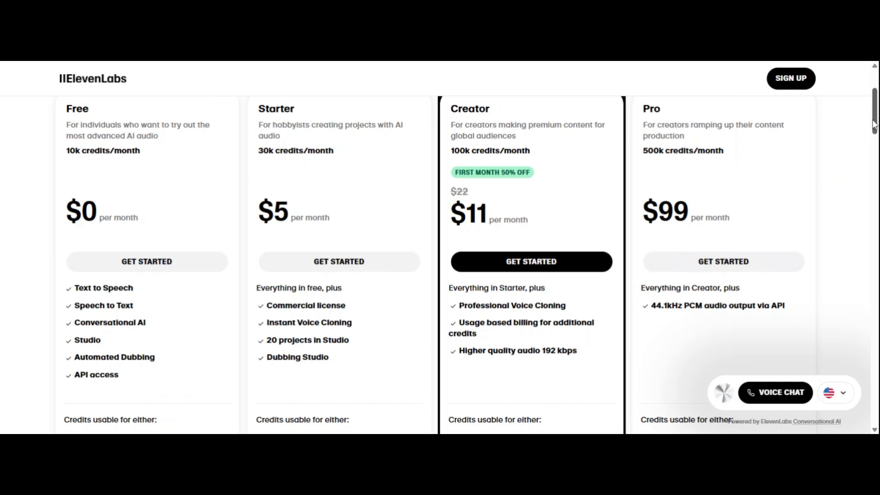
scroll(876, 123, down, 2)
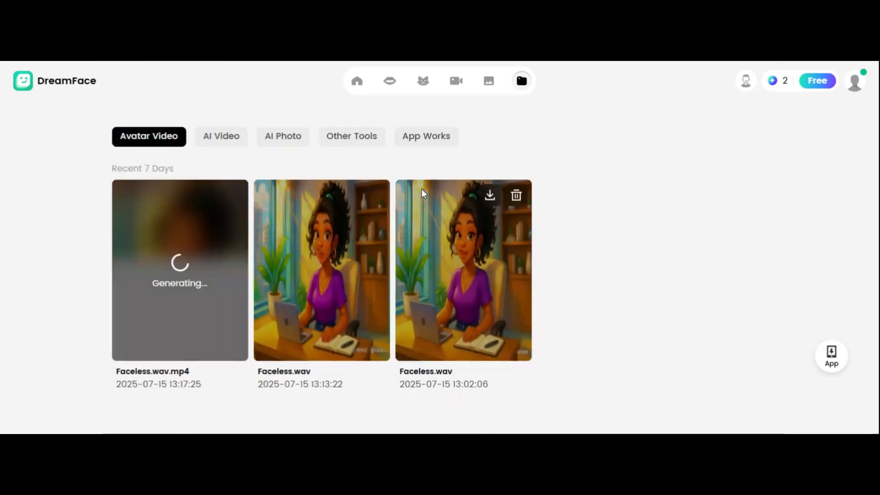
click(627, 407)
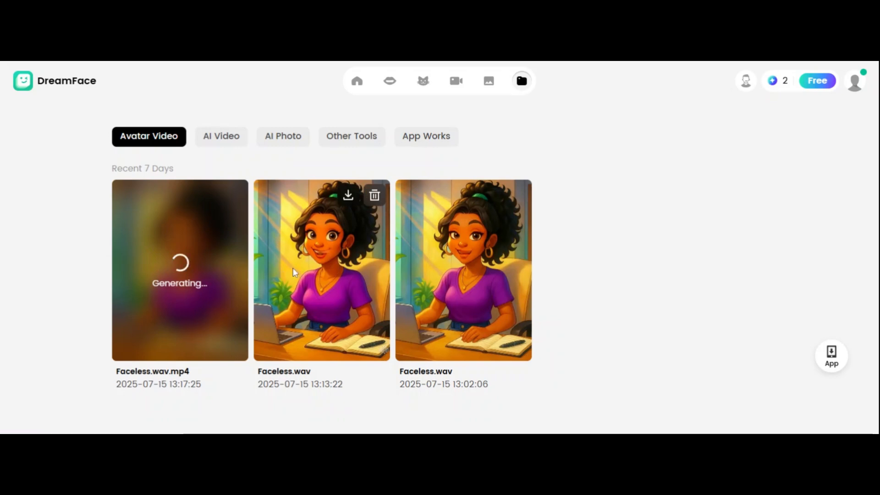